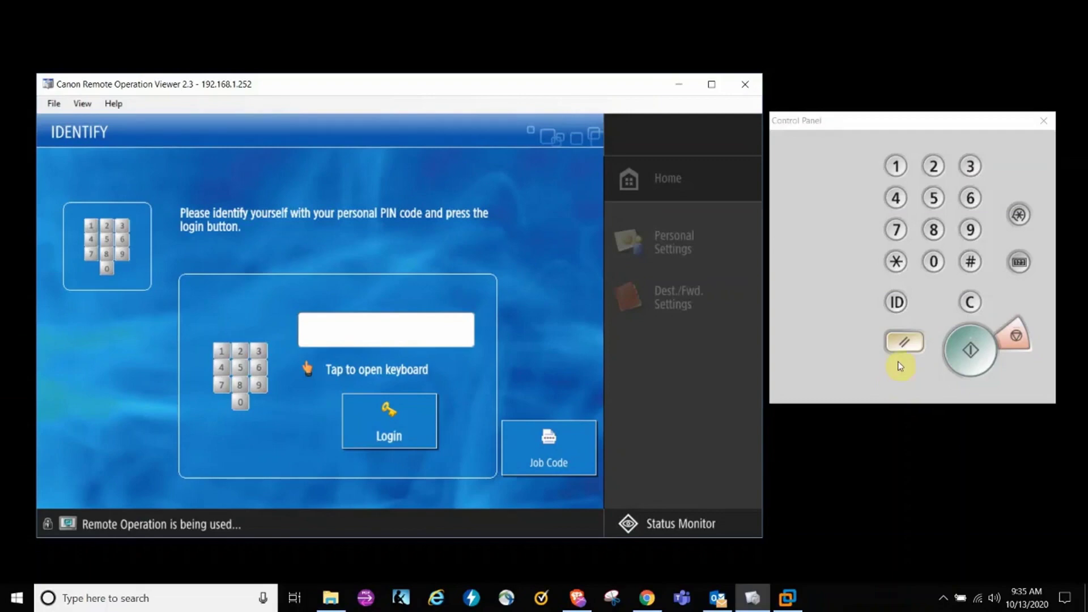
Step: Enter the login PIN on the Control Panel keypad and log in to the printer
click(936, 200)
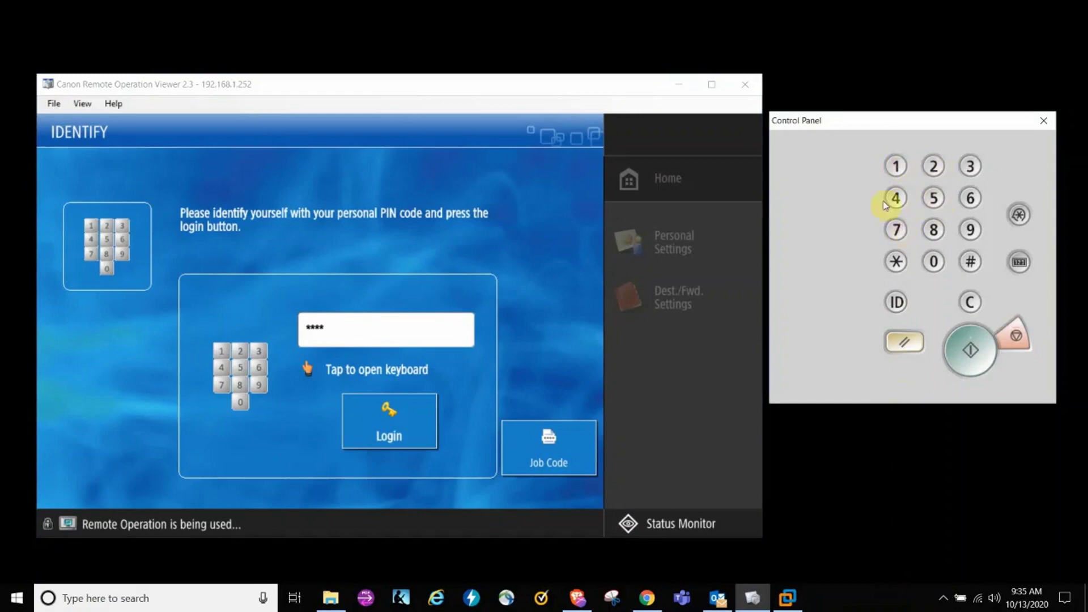
click(405, 422)
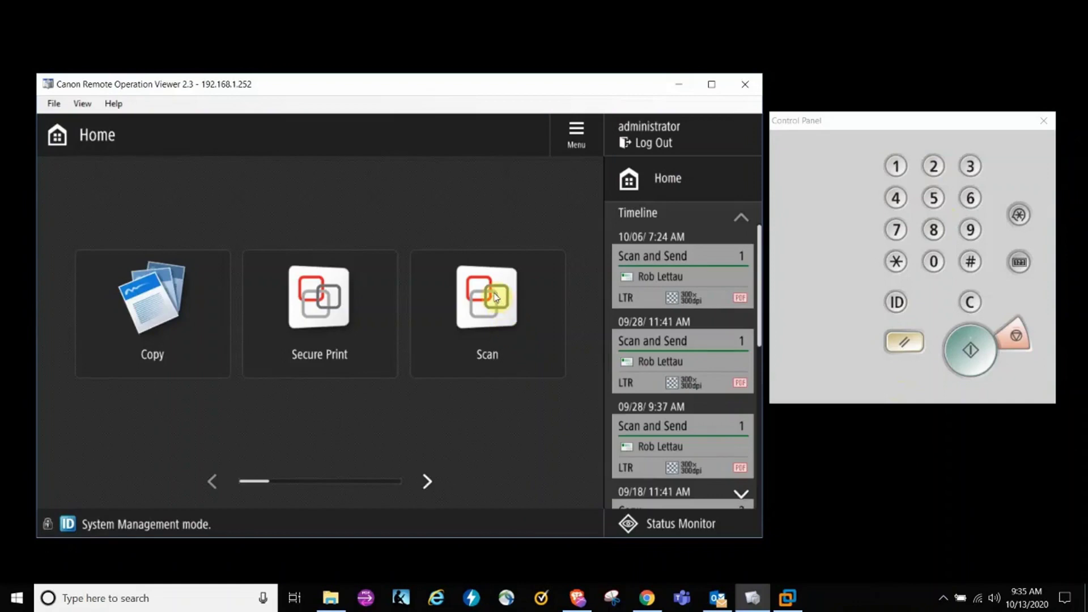
Step: Scan the purchase order with the My Filing Assist profile at Letter R size, then log out
click(495, 297)
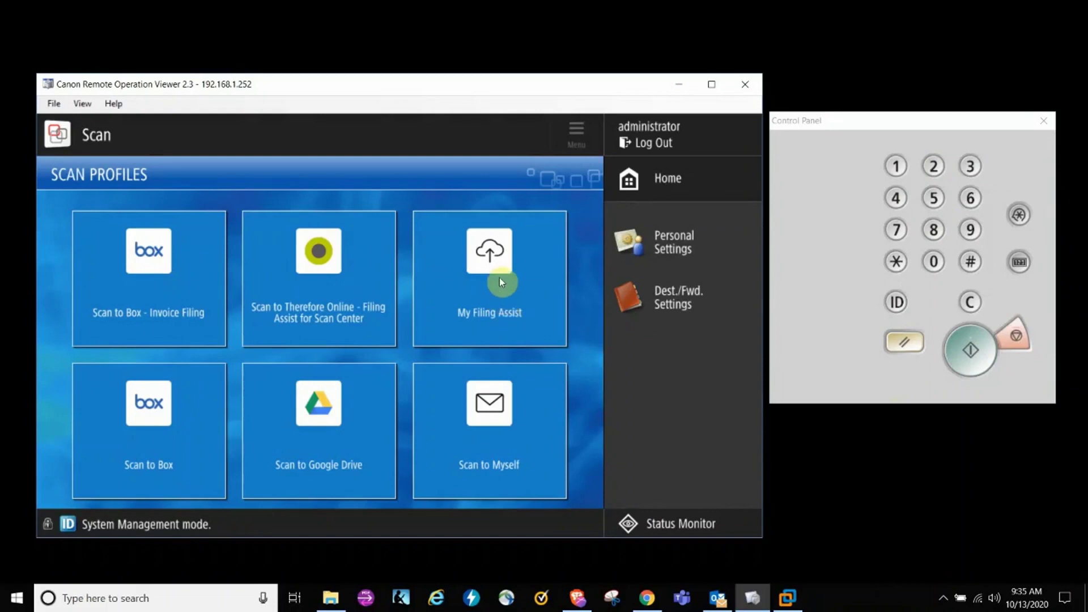
click(500, 281)
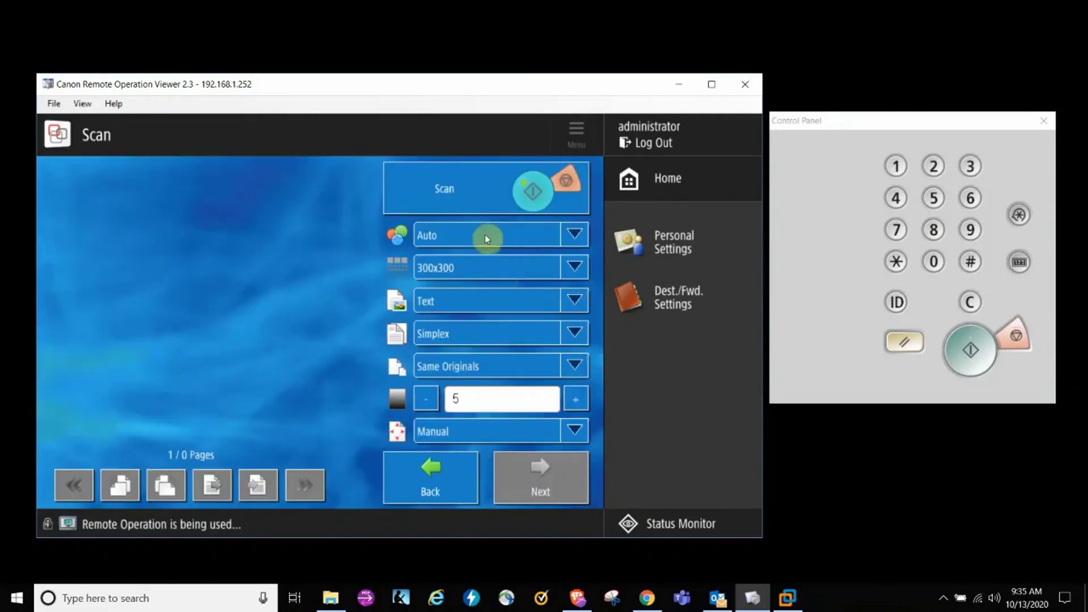
click(471, 198)
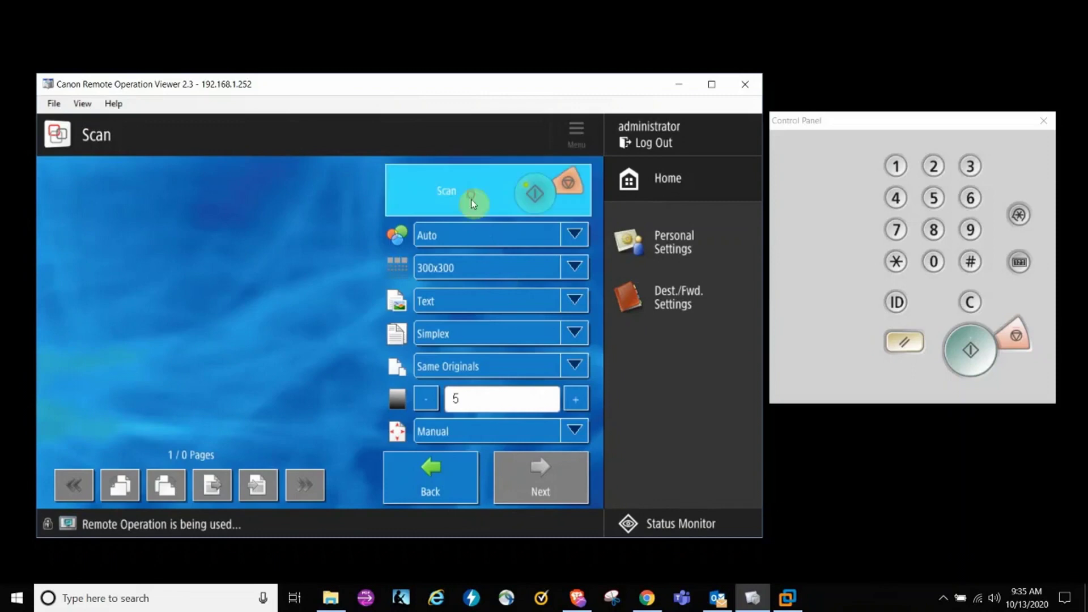
click(473, 308)
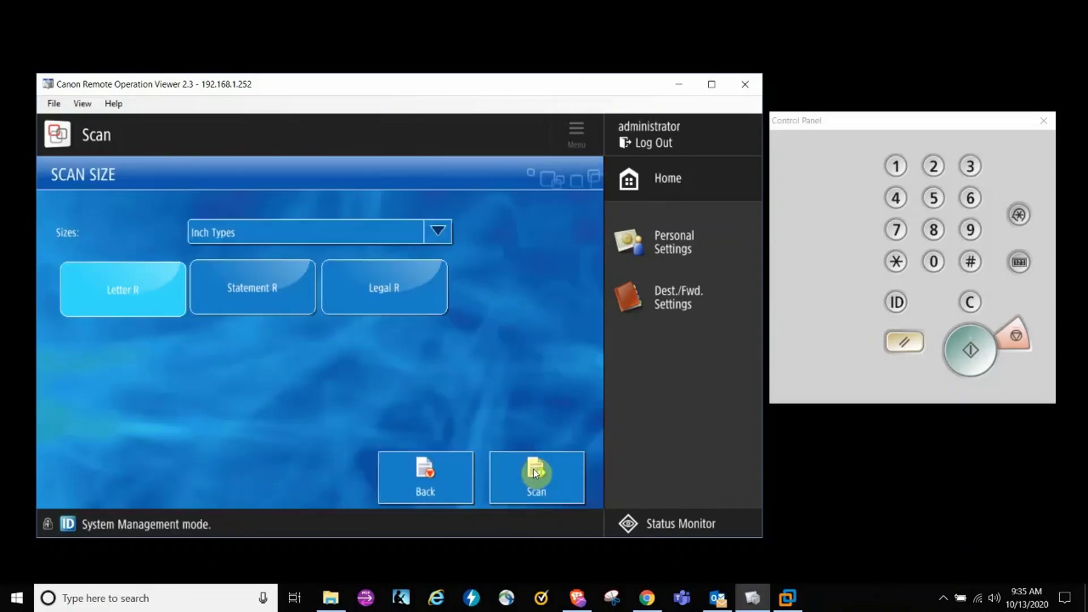
click(541, 487)
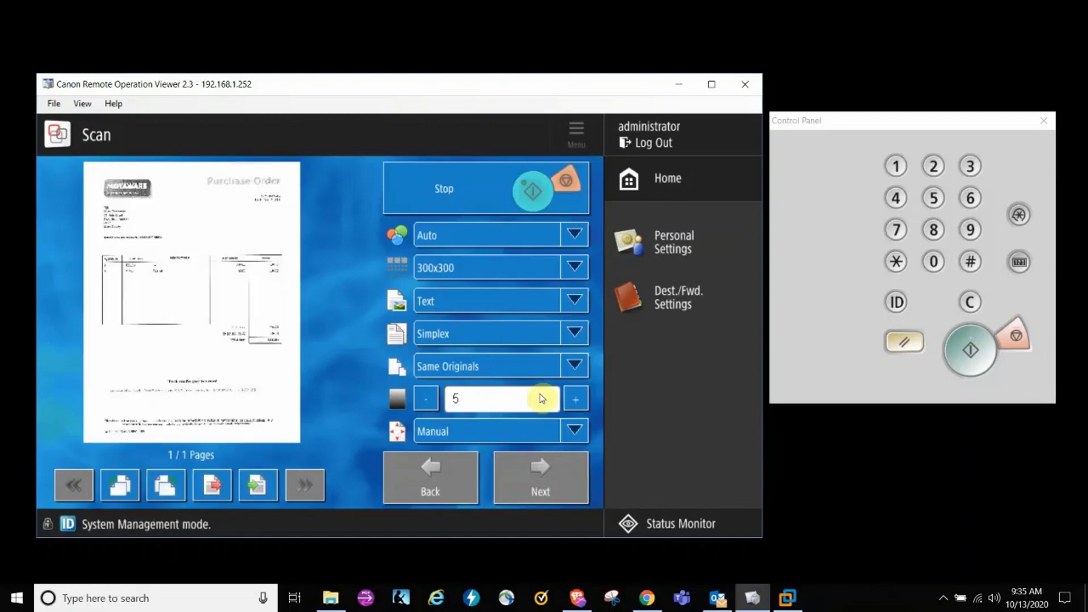
click(549, 488)
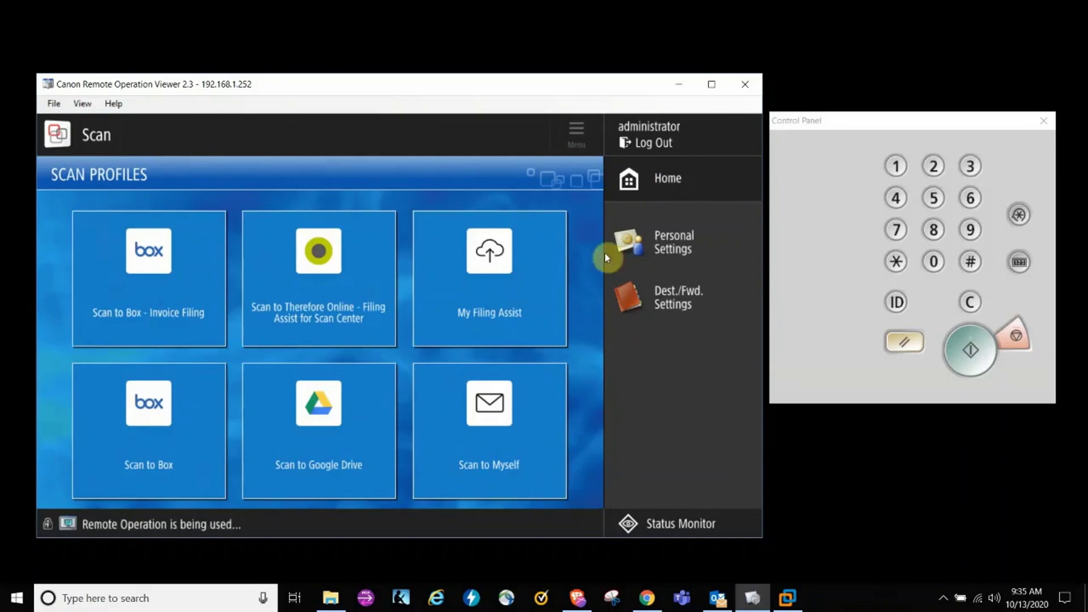
click(649, 144)
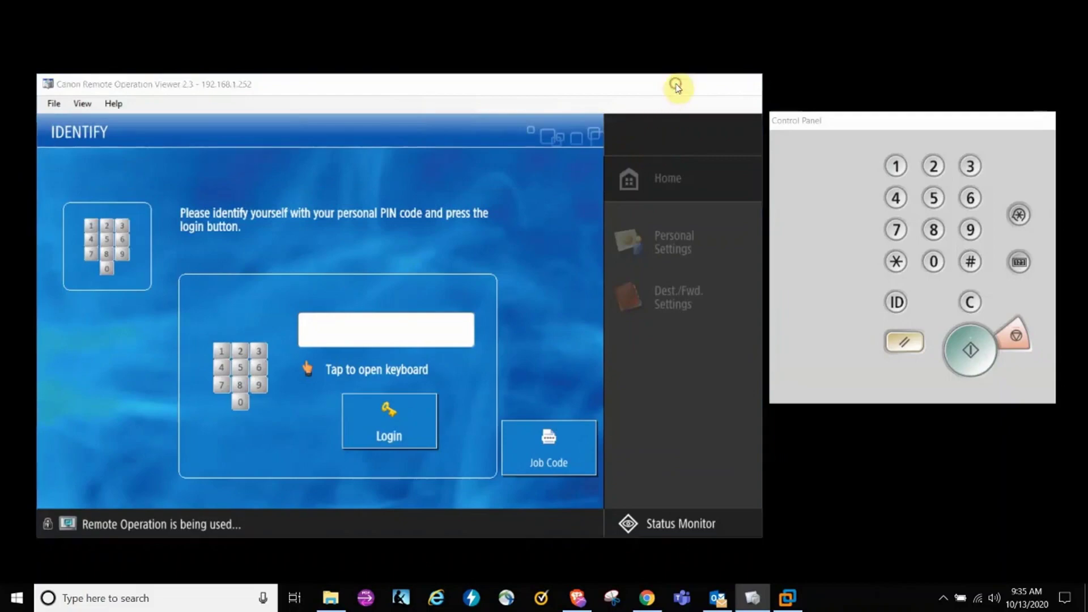
Step: Switch to the browser, open Scan Center from Extensions, reload it and go to Filing Assist
click(678, 86)
click(586, 603)
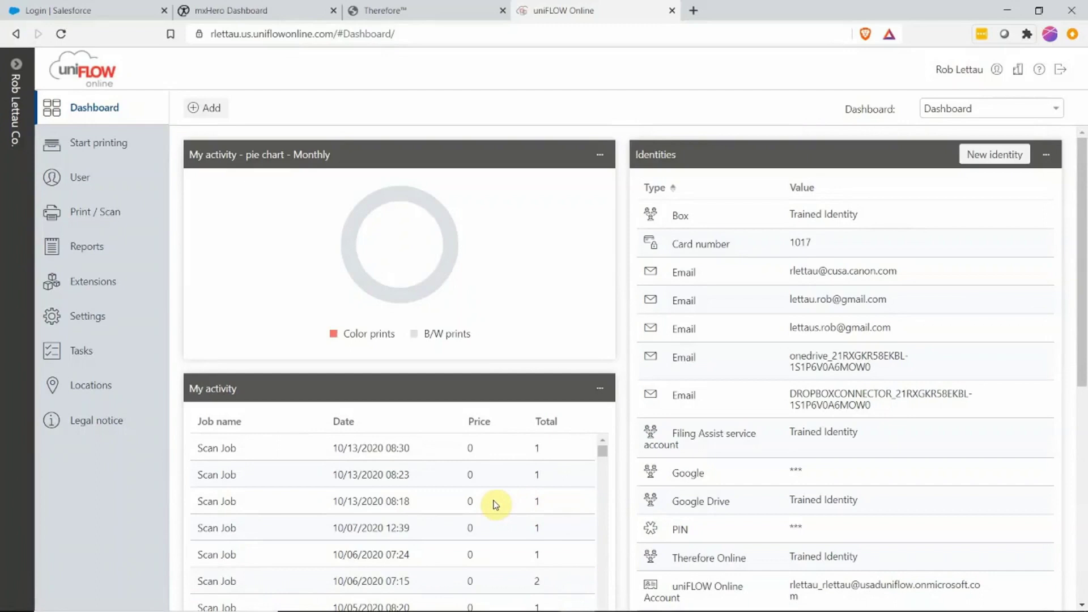
click(94, 288)
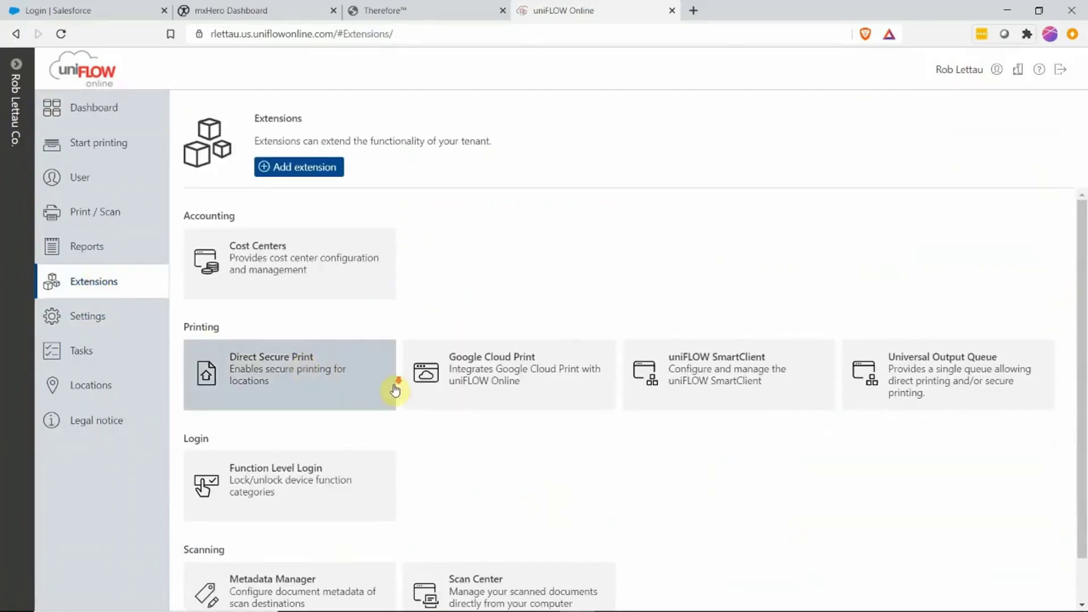
scroll(396, 391, down, 1)
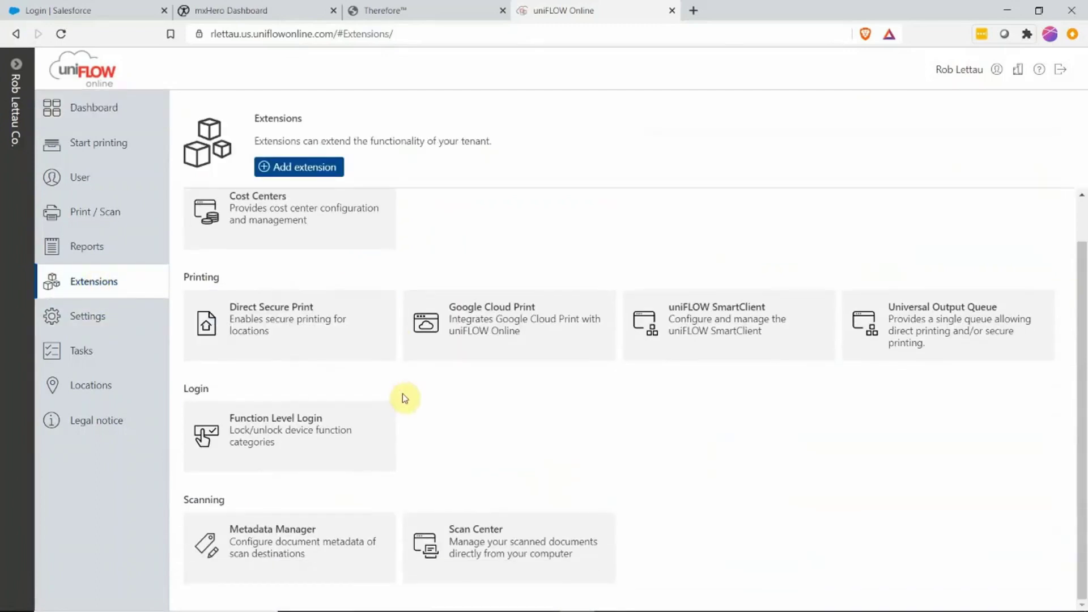
click(526, 544)
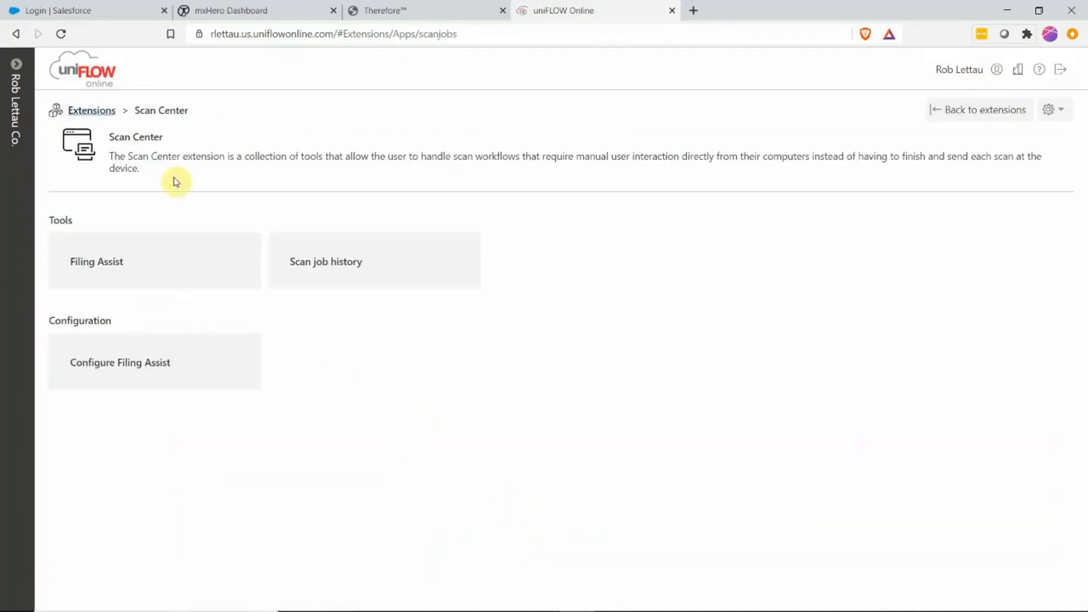
click(64, 34)
click(174, 265)
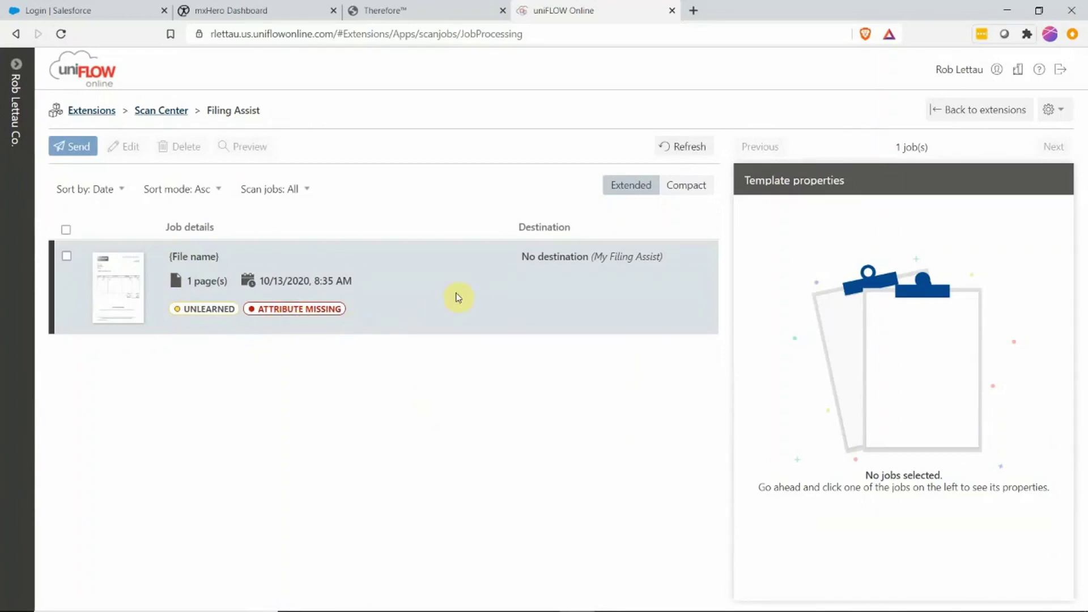
Step: Select the scanned purchase order job and save Box as its destination
click(478, 285)
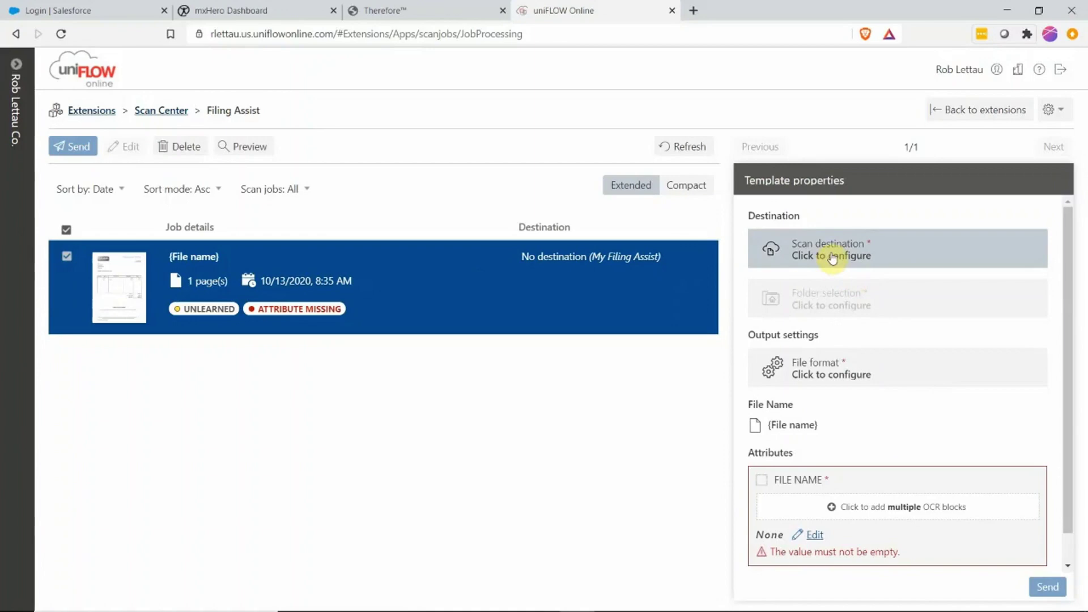
click(905, 255)
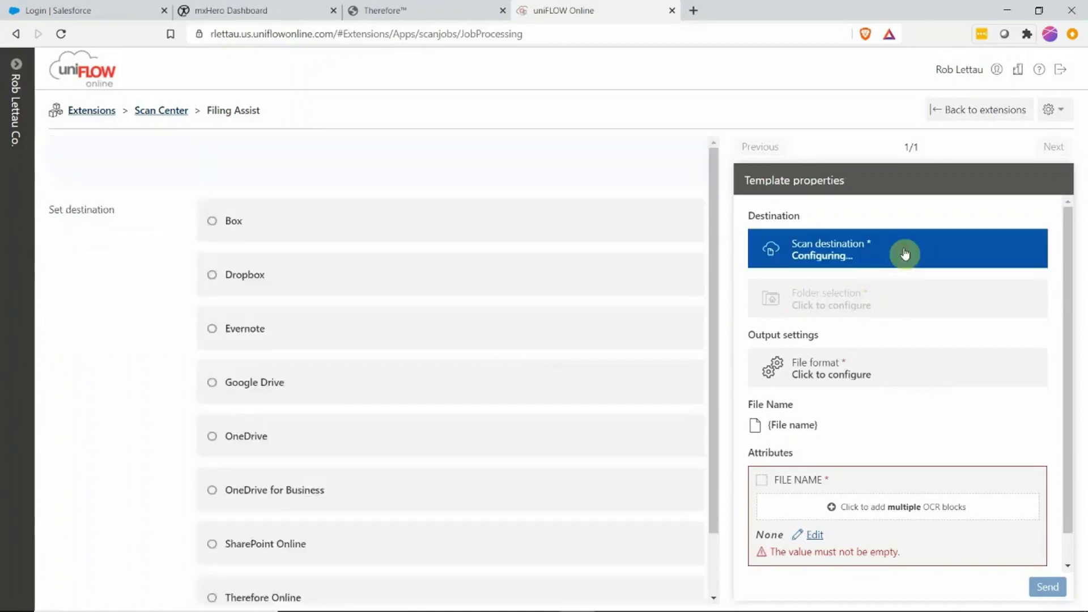
drag(721, 338, 707, 421)
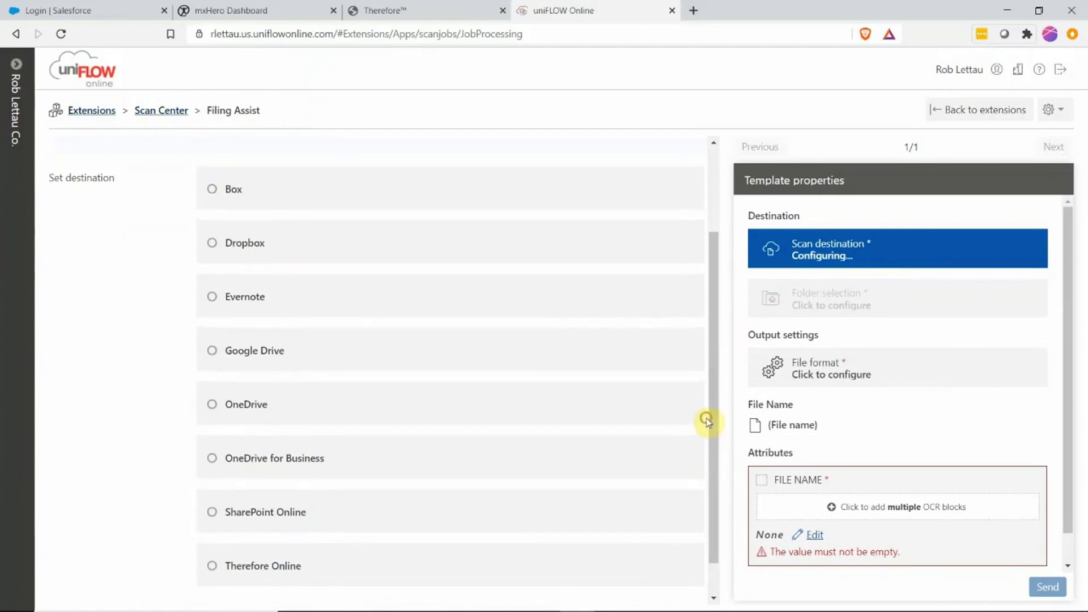
click(212, 196)
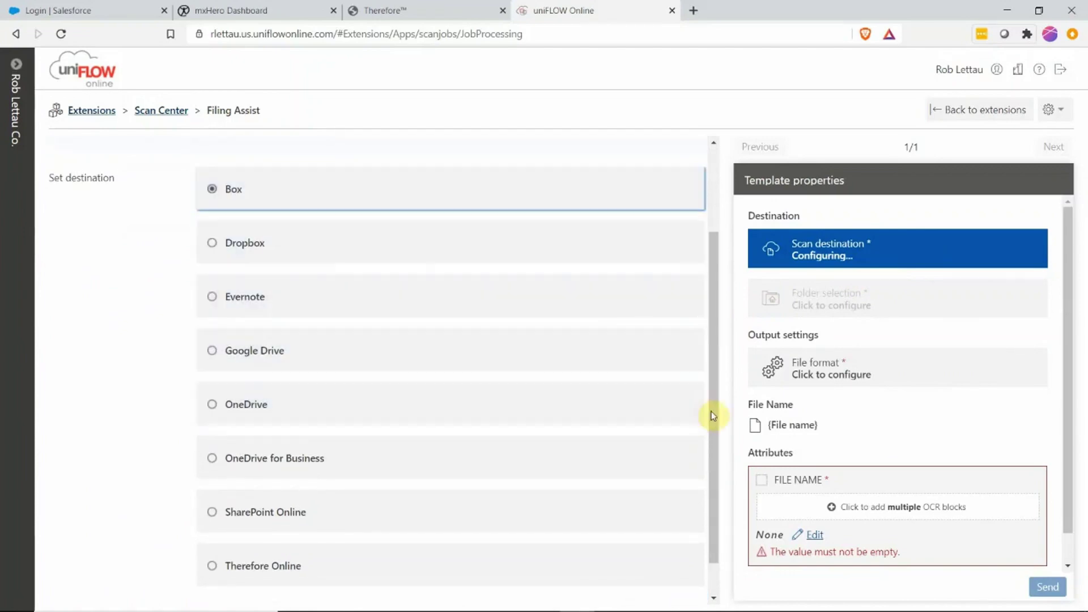
drag(712, 417, 711, 454)
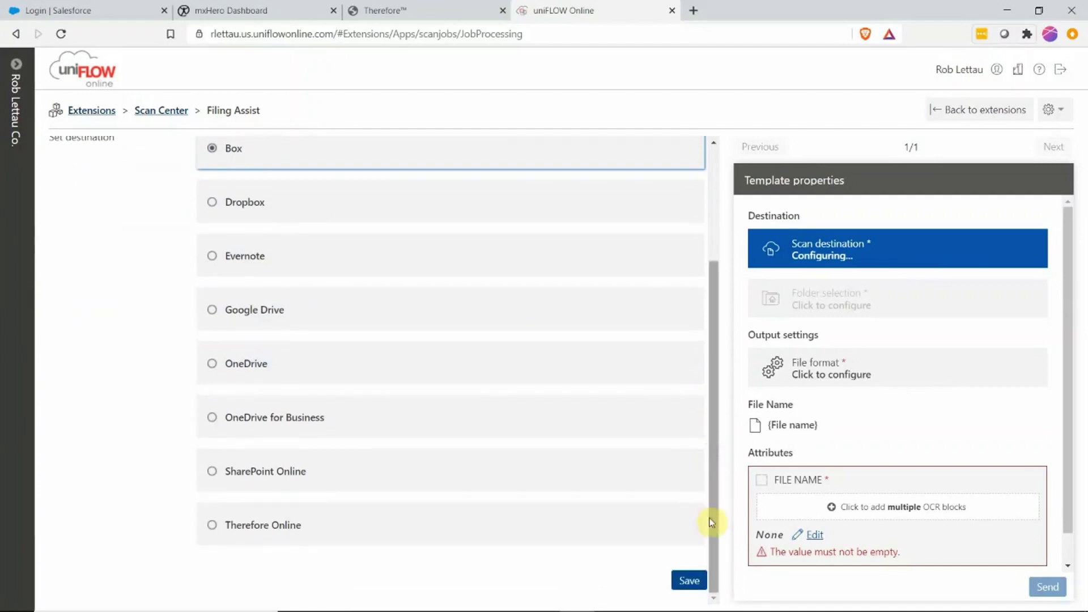
click(694, 584)
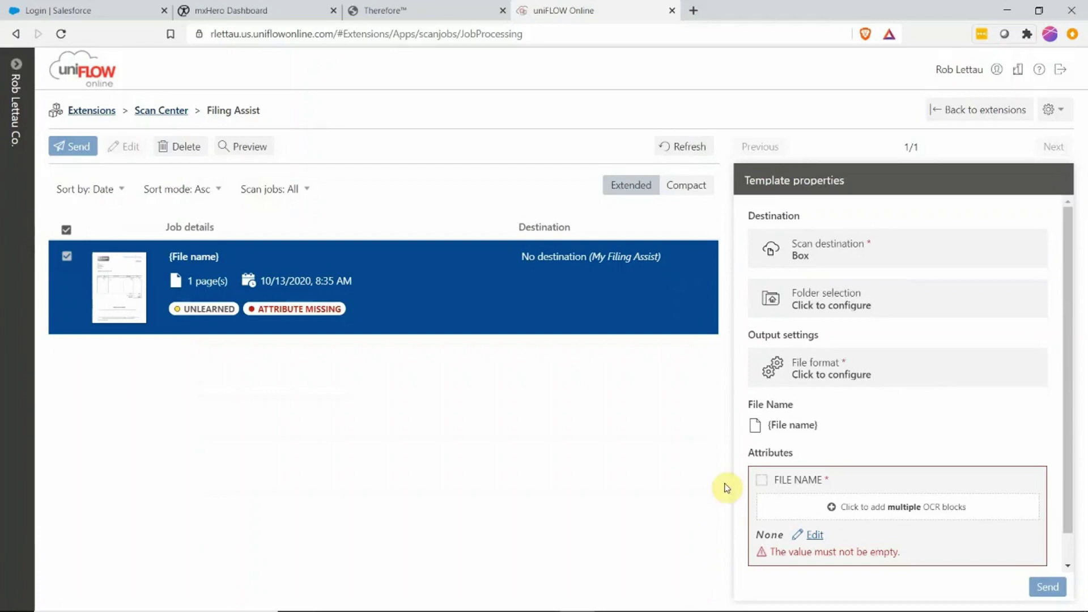
Step: Choose '1 Invoice Scans' as the Box destination folder
click(827, 303)
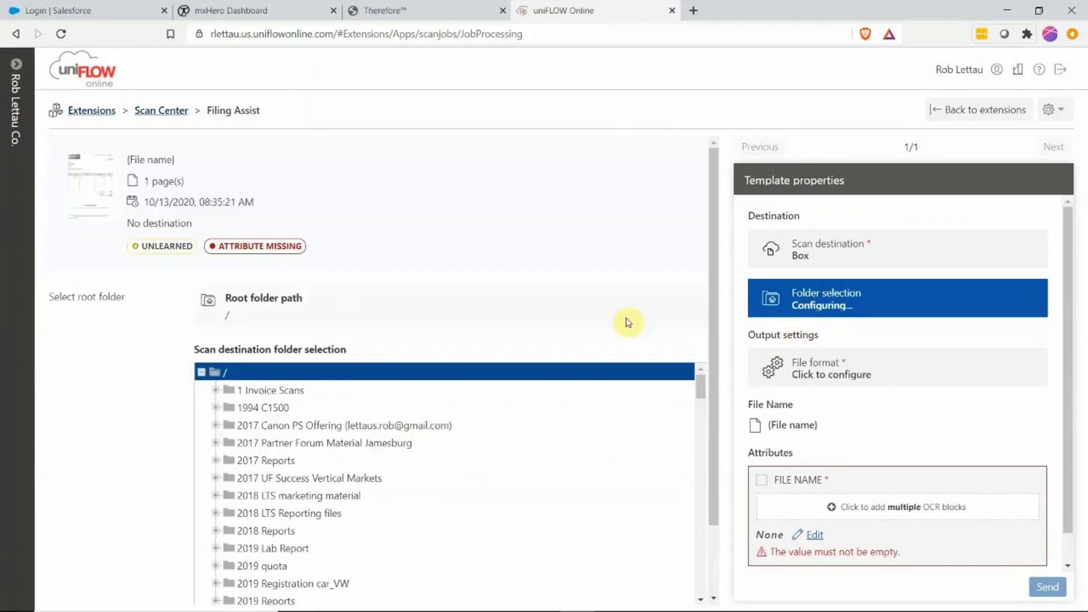
click(263, 392)
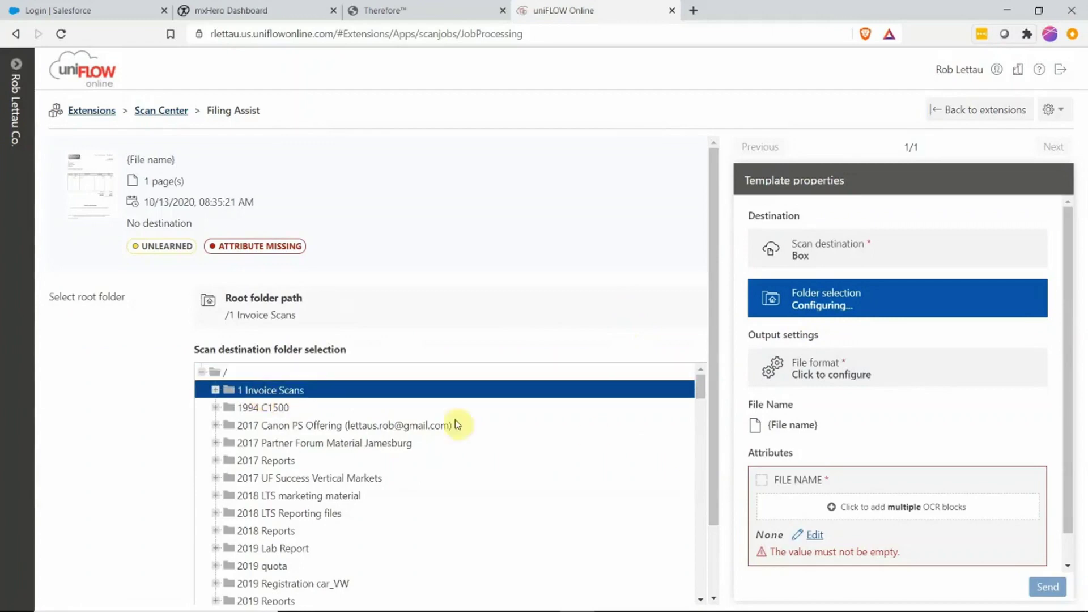
drag(709, 474, 718, 541)
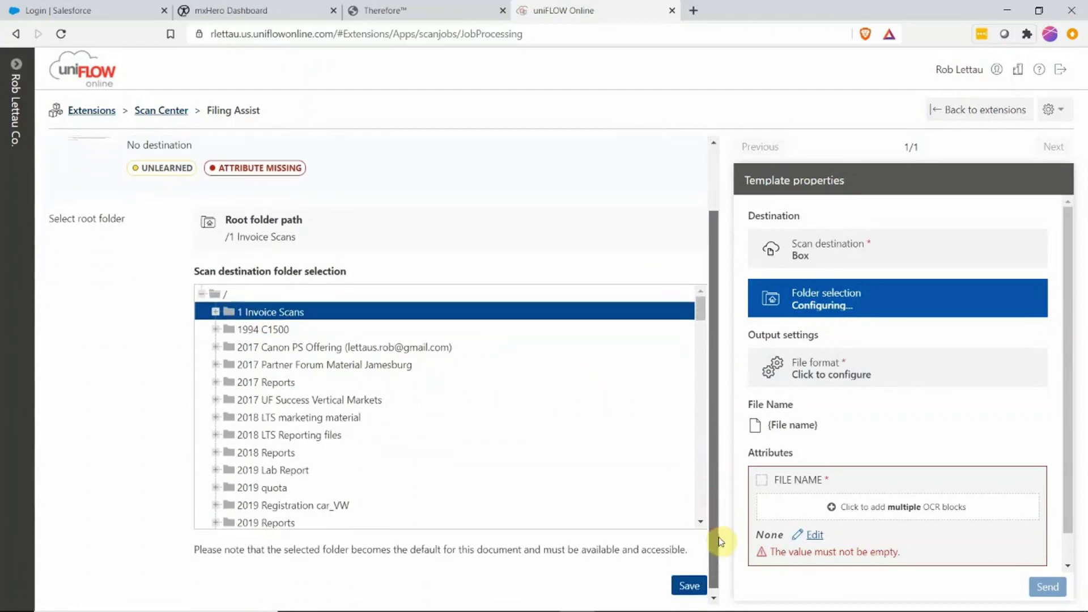
click(695, 586)
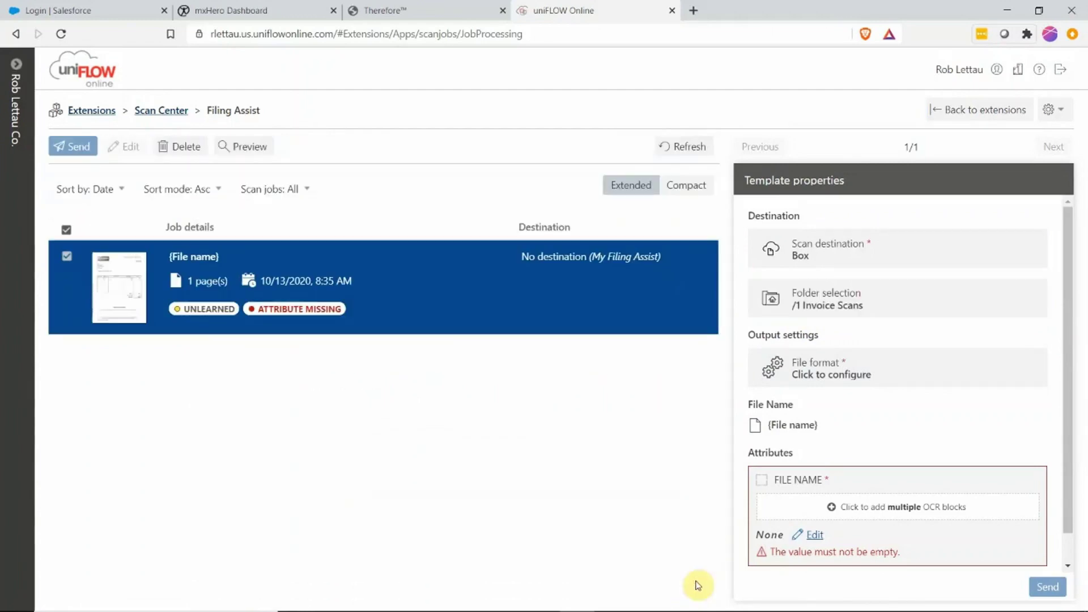
Step: Set the output file format to PDF cloud compressed
click(824, 372)
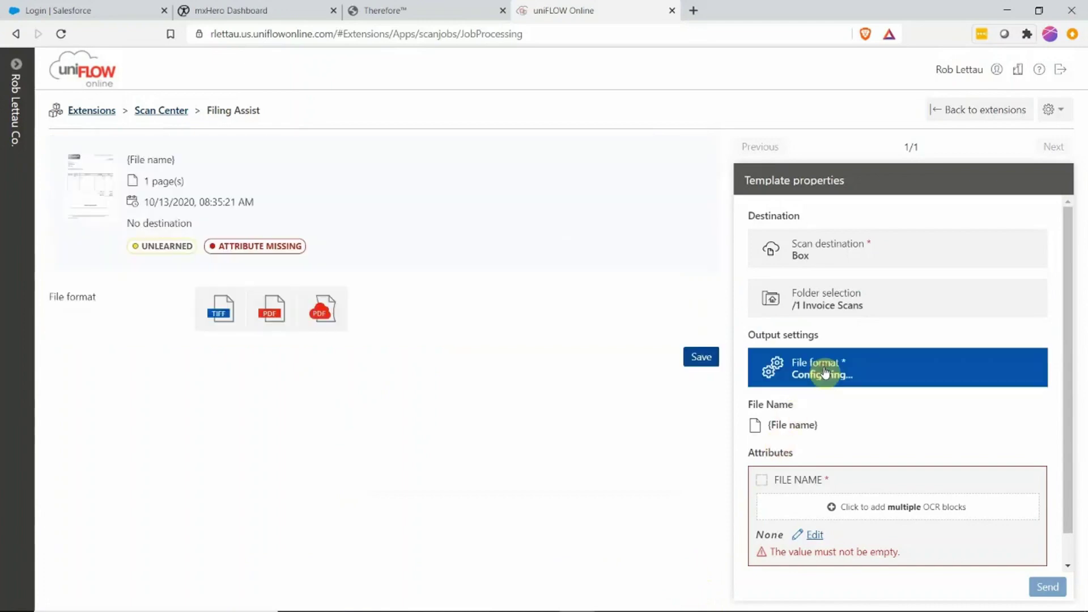
click(322, 322)
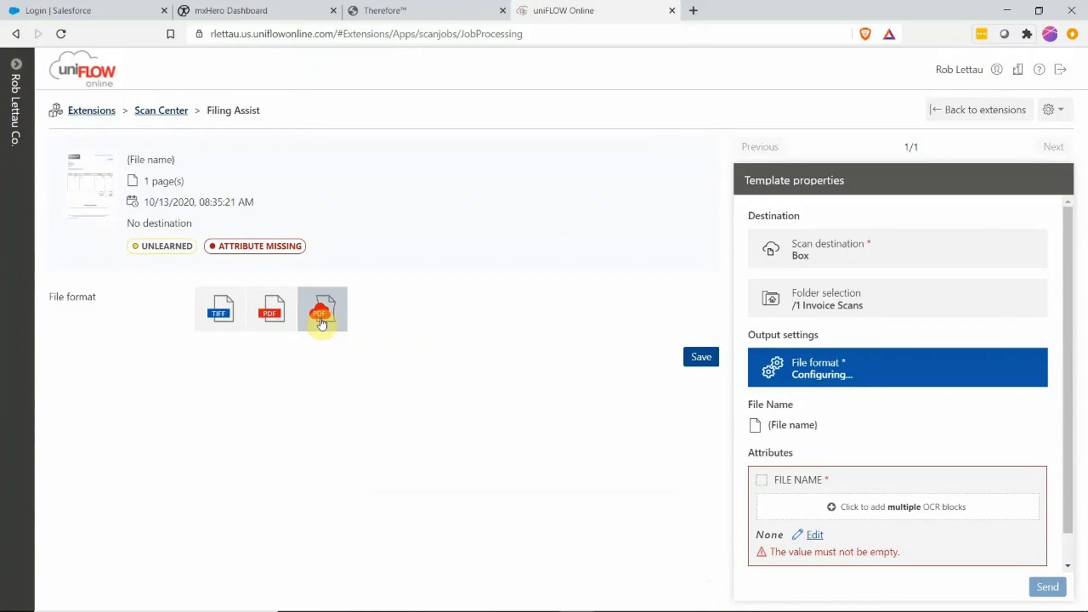
click(693, 360)
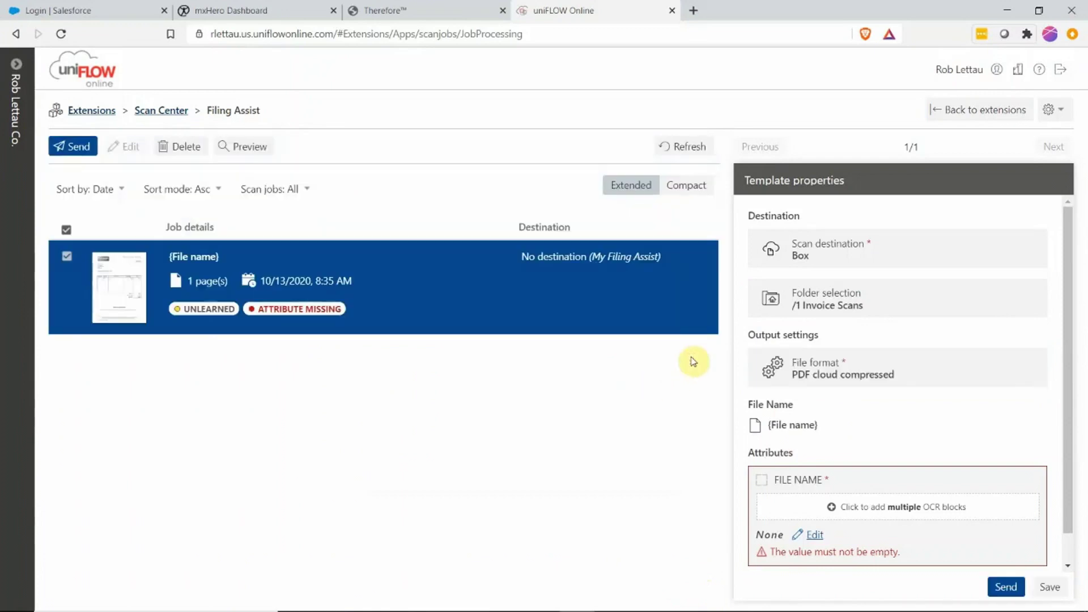
Step: Pick the PO number, date and River Computers OCR blocks as the file name, then save
scroll(866, 404, down, 1)
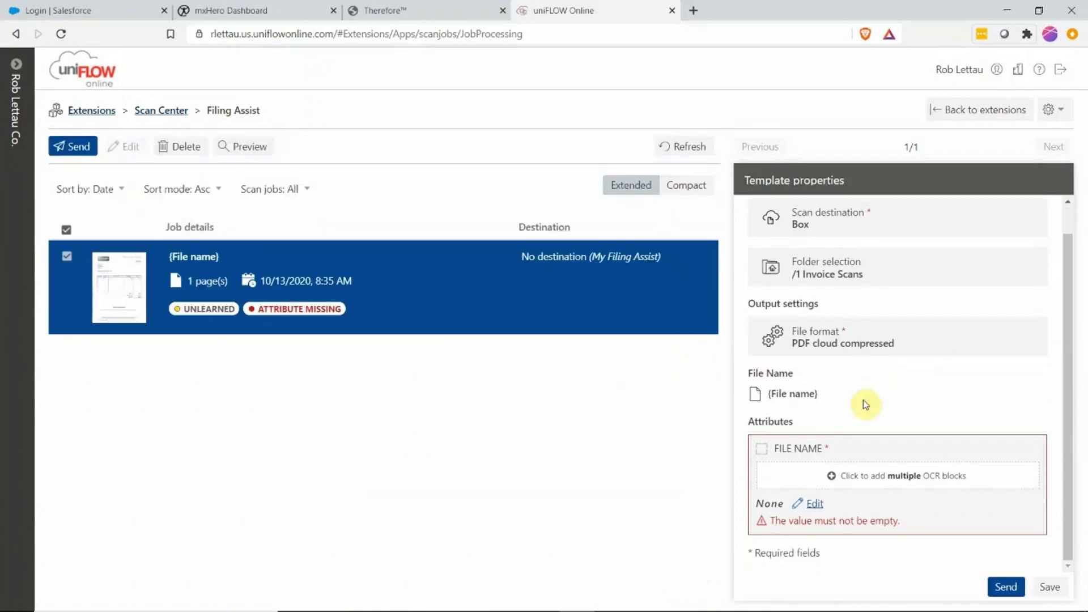
click(883, 482)
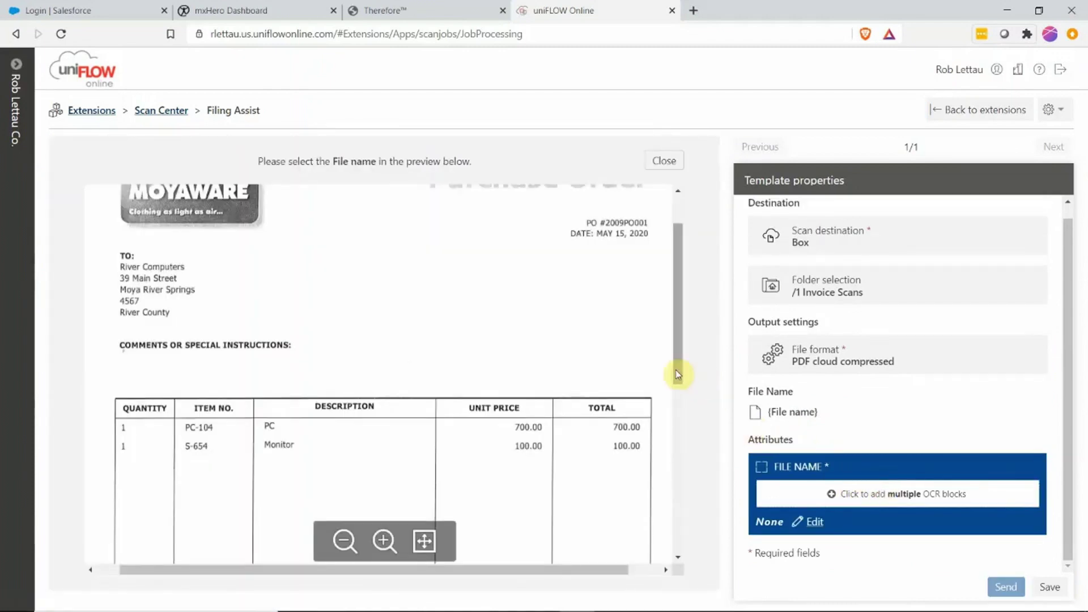
mouse_move(675, 370)
mouse_down()
mouse_move(675, 327)
mouse_move(679, 459)
mouse_move(676, 368)
mouse_up()
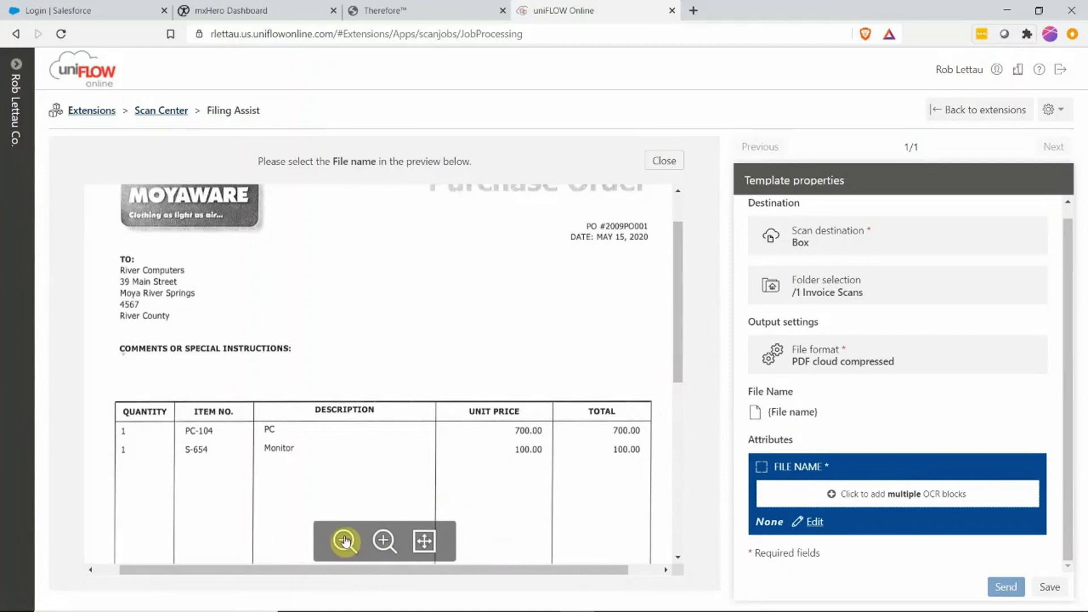
click(345, 541)
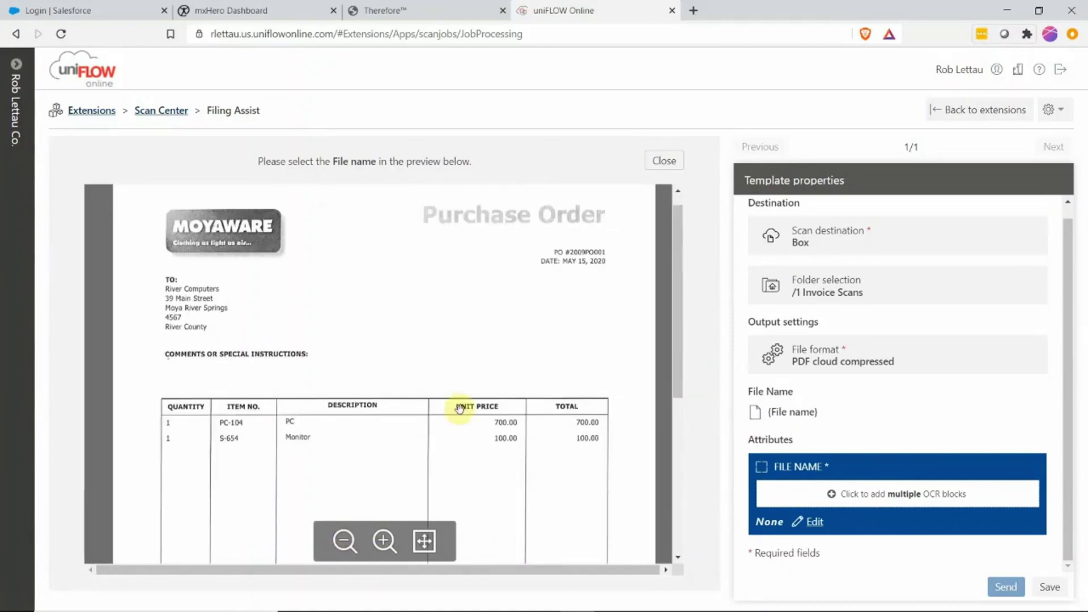
click(583, 252)
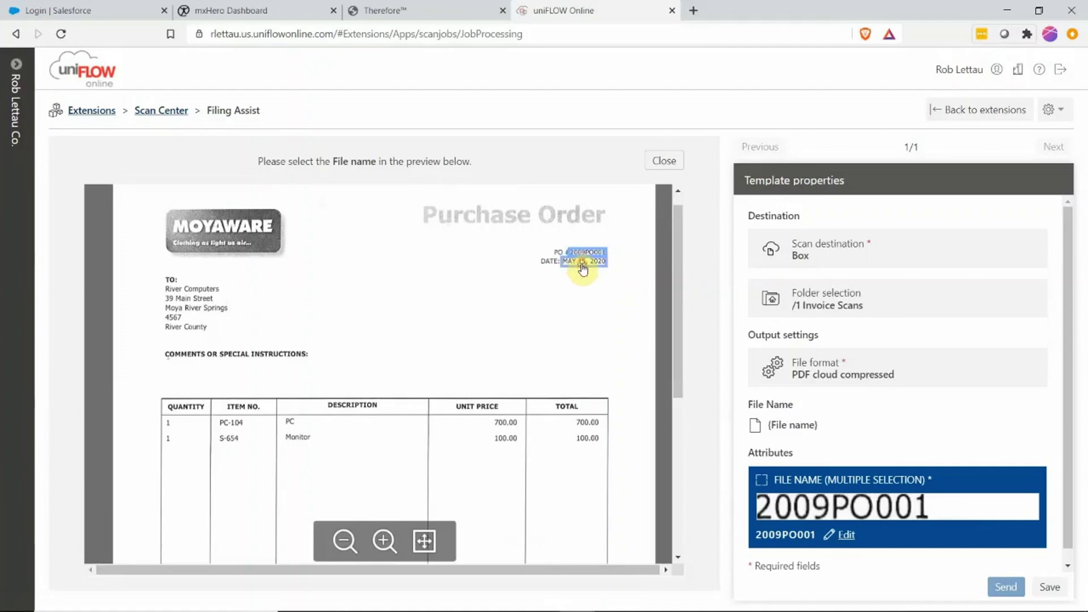
click(583, 261)
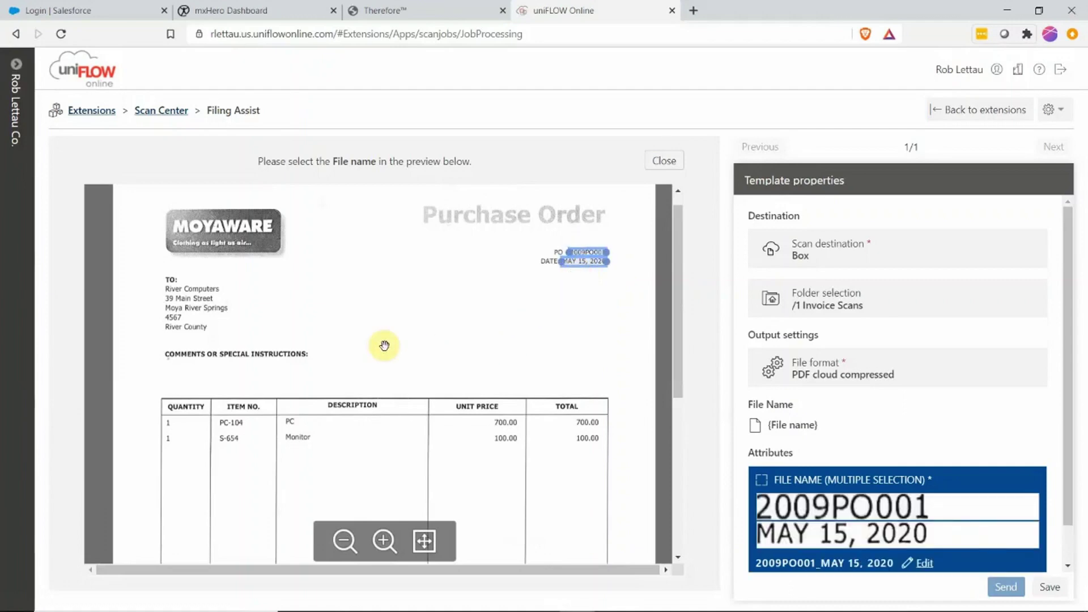
click(197, 293)
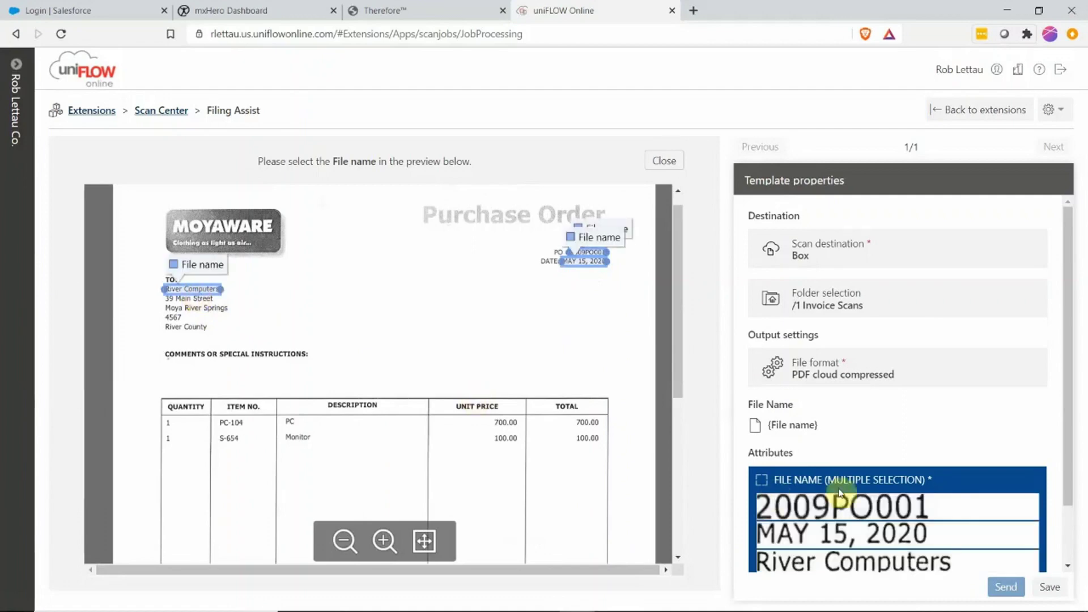
scroll(865, 483, down, 1)
scroll(865, 482, down, 1)
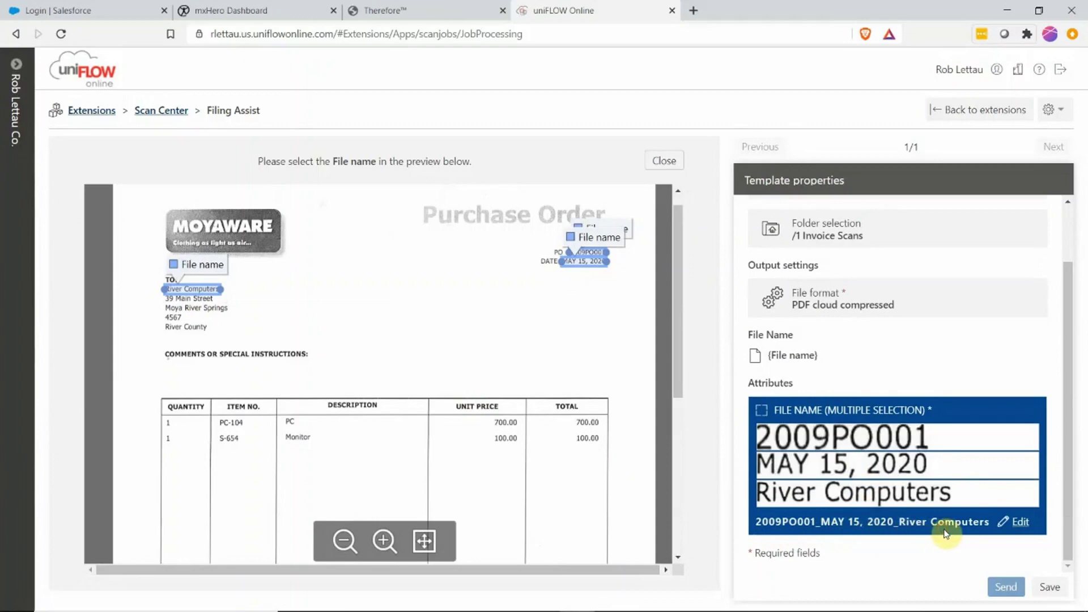
click(1047, 589)
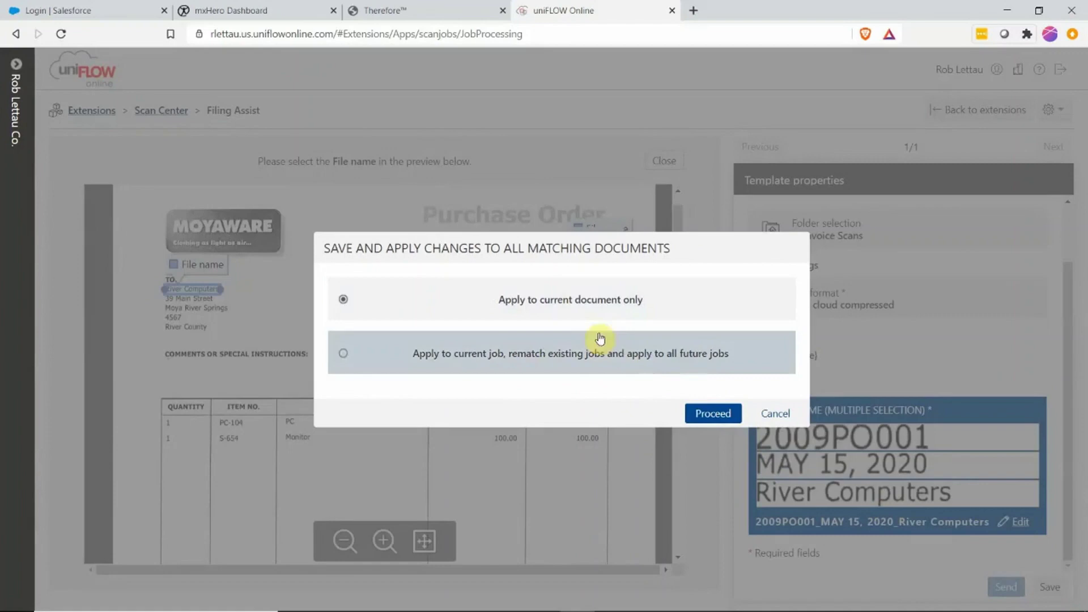
Step: Apply the new name to the current document only and send the scan to Box
click(712, 415)
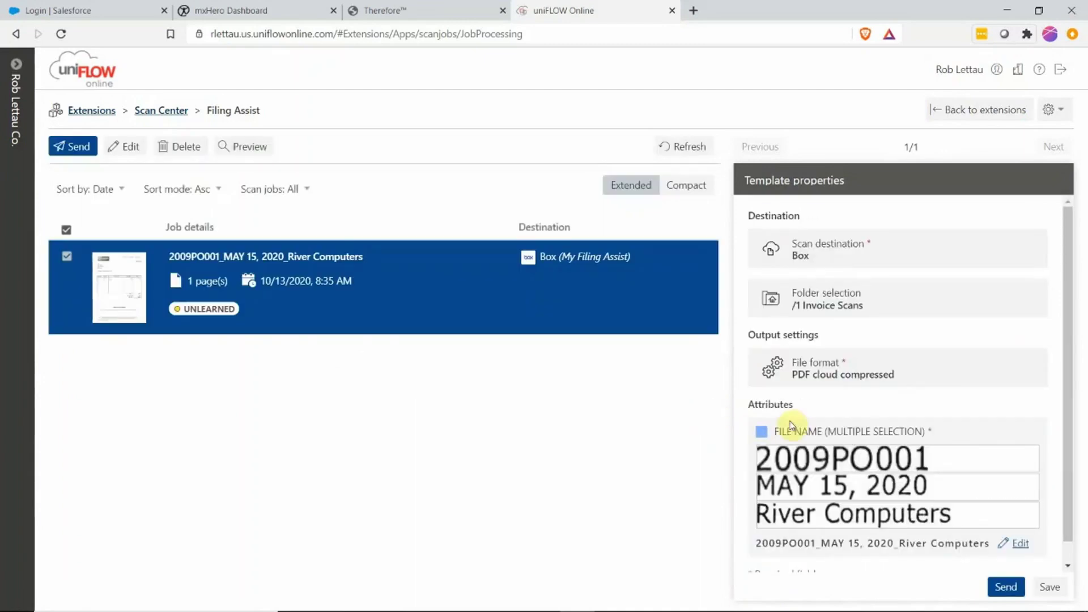
scroll(839, 434, down, 1)
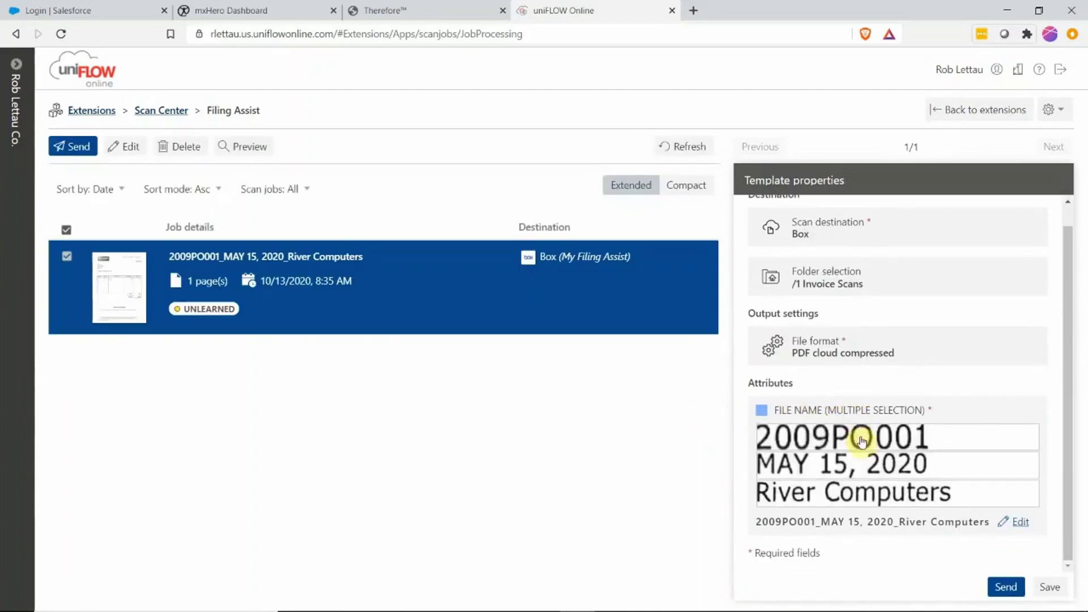
click(1006, 586)
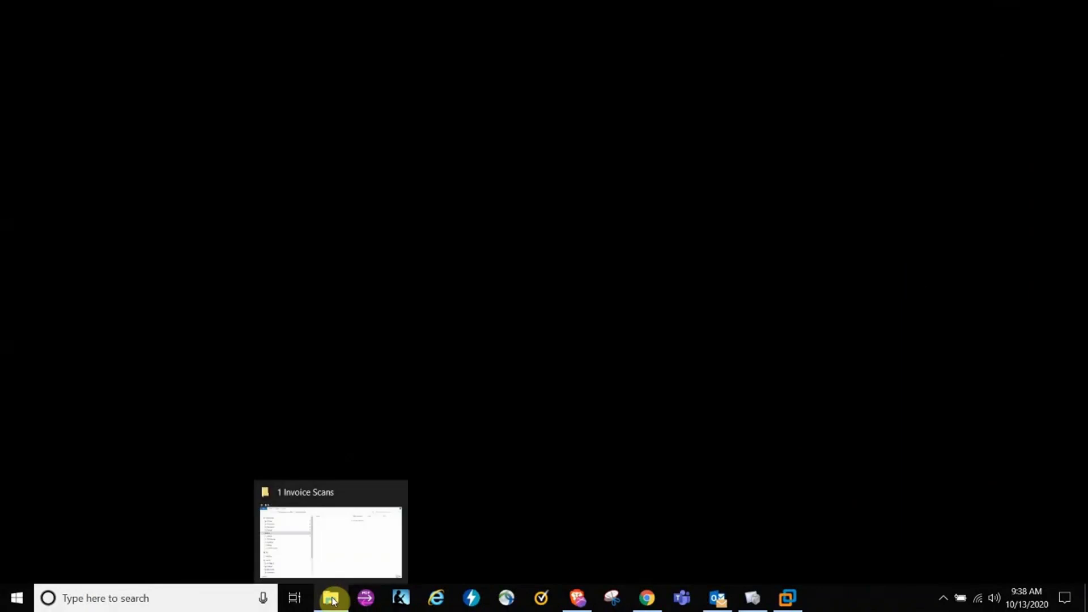
Step: Restore the 1 Invoice Scans folder window to see the new 62 KB PDF
click(333, 599)
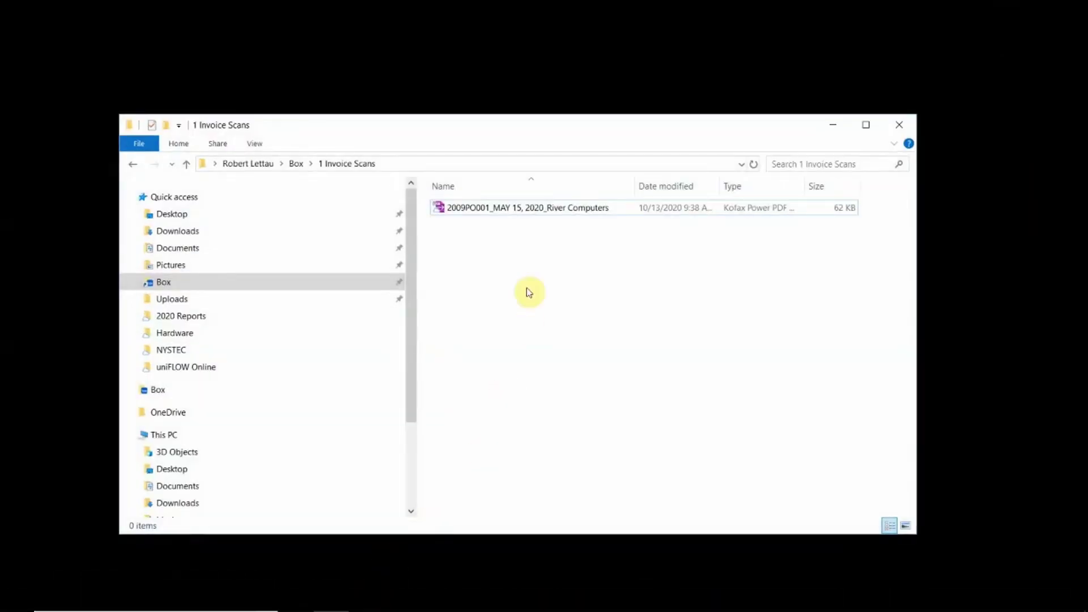